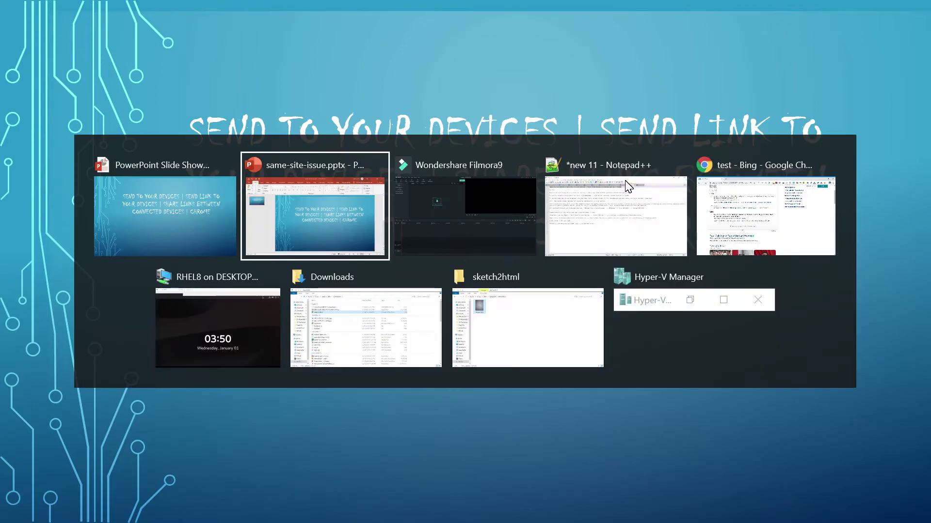
{"action": "key", "text": "alt+Tab"}
{"action": "key", "text": "alt+Tab"}
{"action": "key", "text": "alt+Tab"}
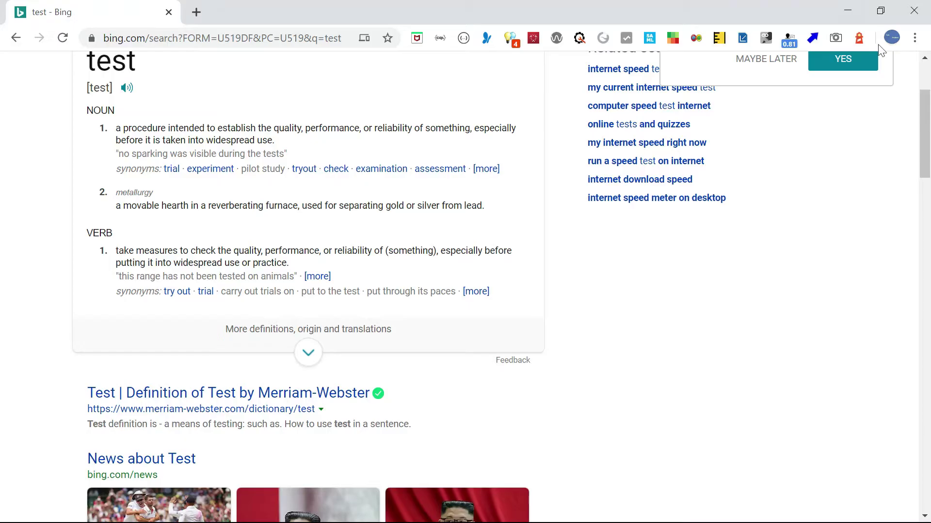
Open the Chrome profile menu to check that sync is on for the signed-in account.
{"action": "left_click", "coordinate": [892, 38]}
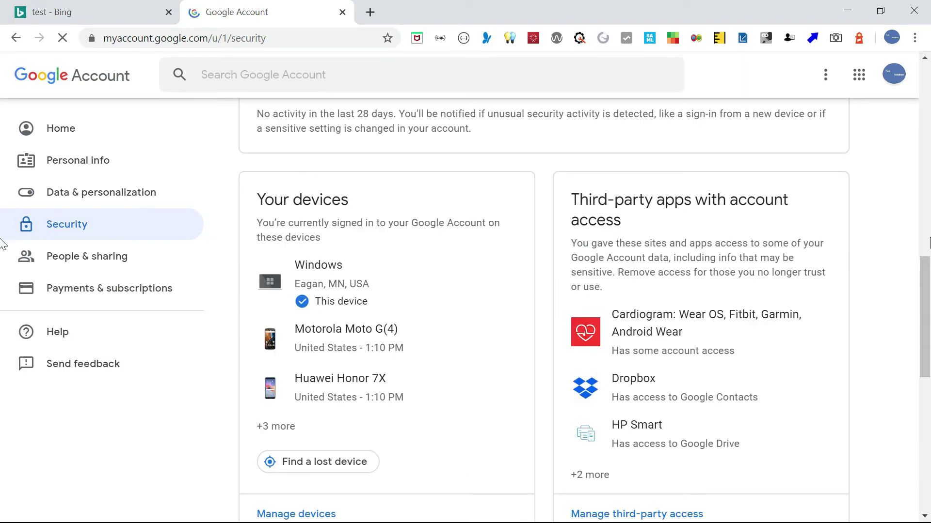
Scroll the Google Account Security page down to the Your devices card.
{"action": "left_click_drag", "start_coordinate": [927, 301], "coordinate": [926, 319]}
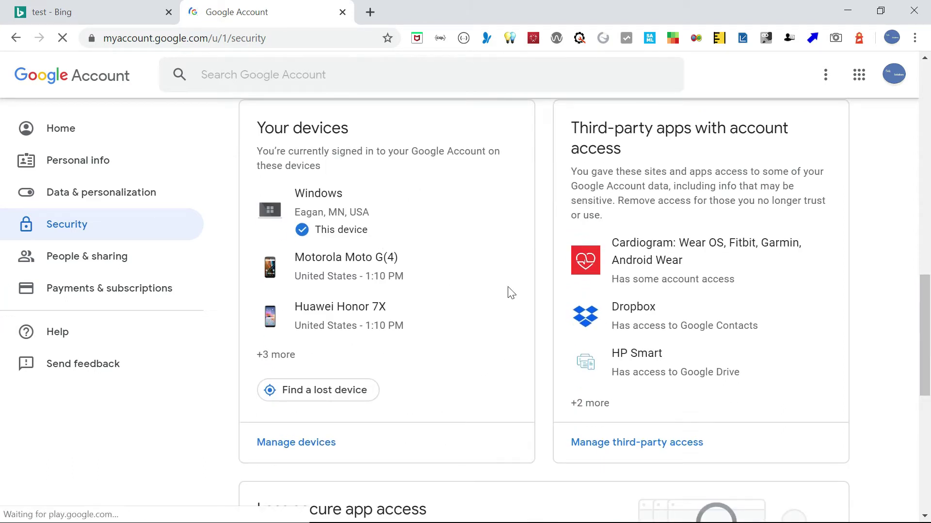
{"action": "left_click_drag", "start_coordinate": [924, 306], "coordinate": [926, 328]}
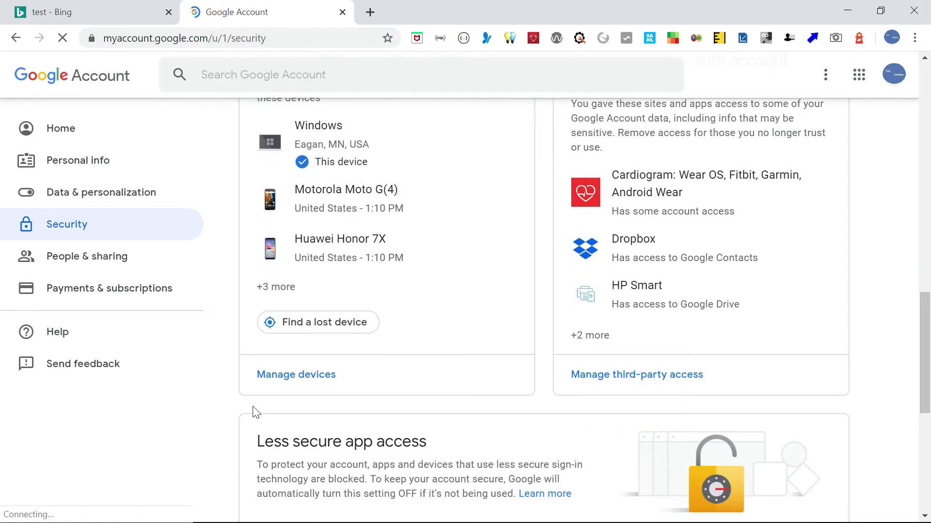
Review every signed-in device, including Linux localhost.localdomain, then return to the 'test - Bing' tab.
{"action": "left_click", "coordinate": [292, 367]}
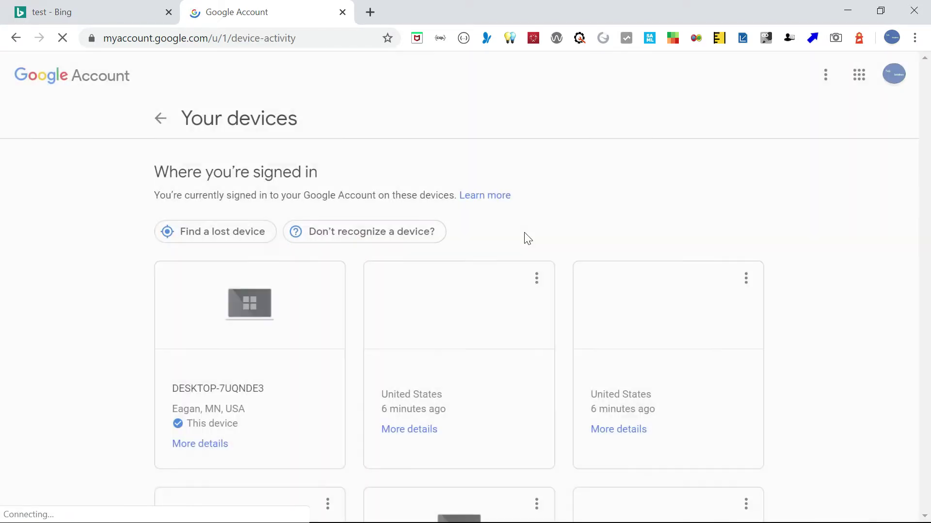
{"action": "scroll", "coordinate": [2, 121], "scroll_direction": "down", "scroll_amount": 3}
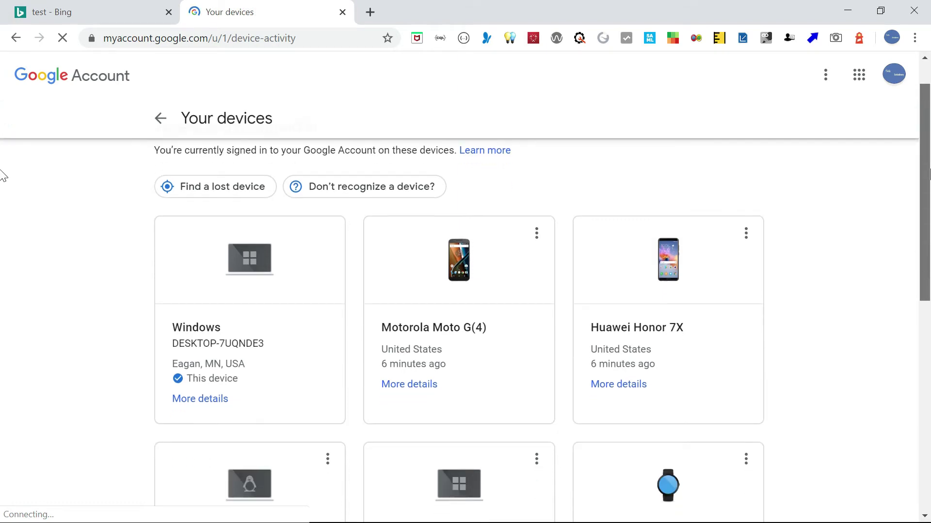
{"action": "scroll", "coordinate": [3, 200], "scroll_direction": "down", "scroll_amount": 1}
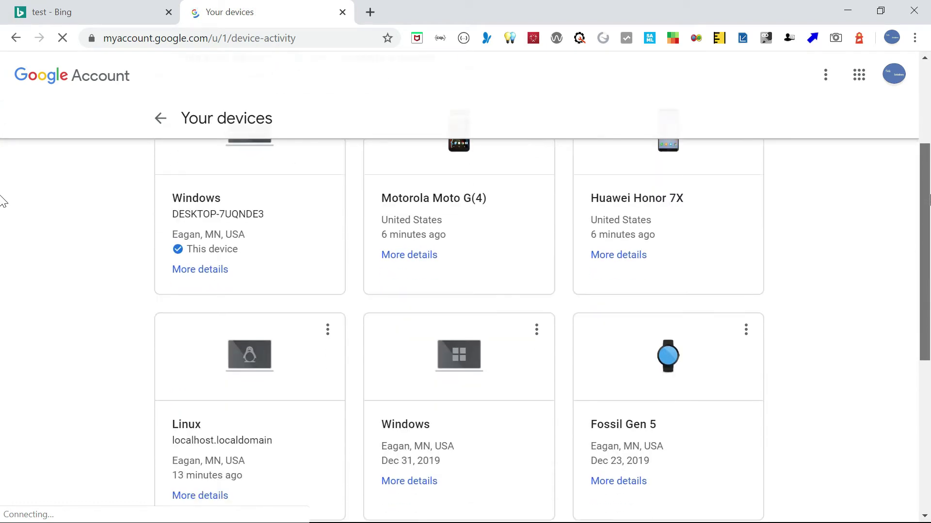
{"action": "scroll", "coordinate": [2, 183], "scroll_direction": "up", "scroll_amount": 3}
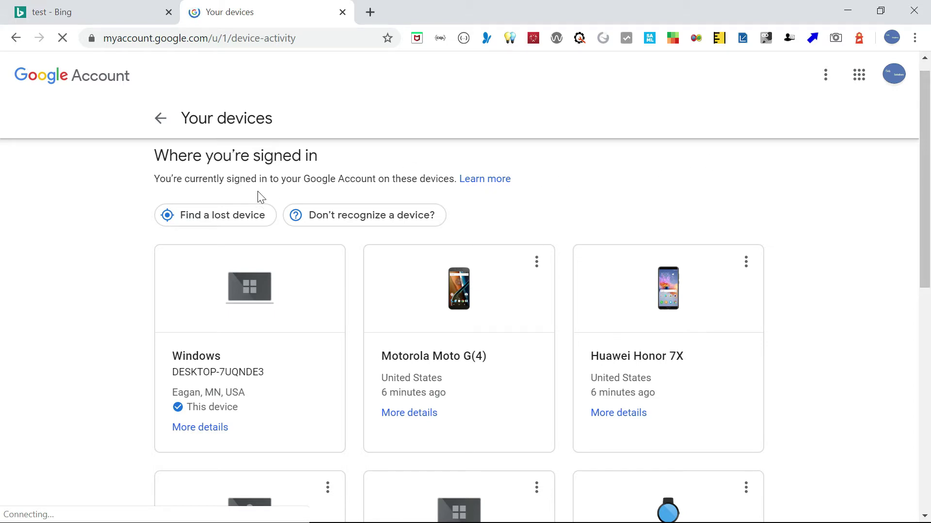
{"action": "left_click", "coordinate": [36, 14]}
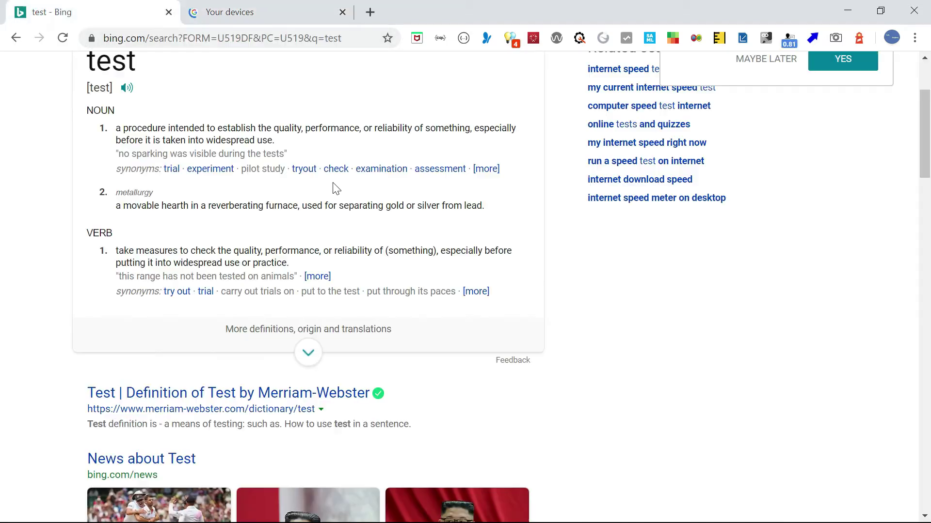
Send the Merriam-Webster result link to localhost.localdomain with Send link to your devices.
{"action": "left_click_drag", "start_coordinate": [925, 134], "coordinate": [925, 180]}
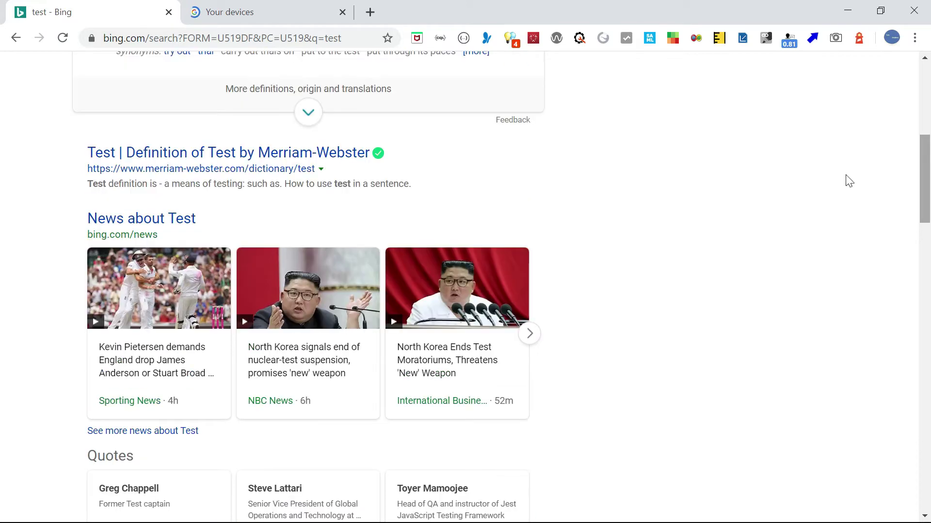
{"action": "right_click", "coordinate": [285, 153]}
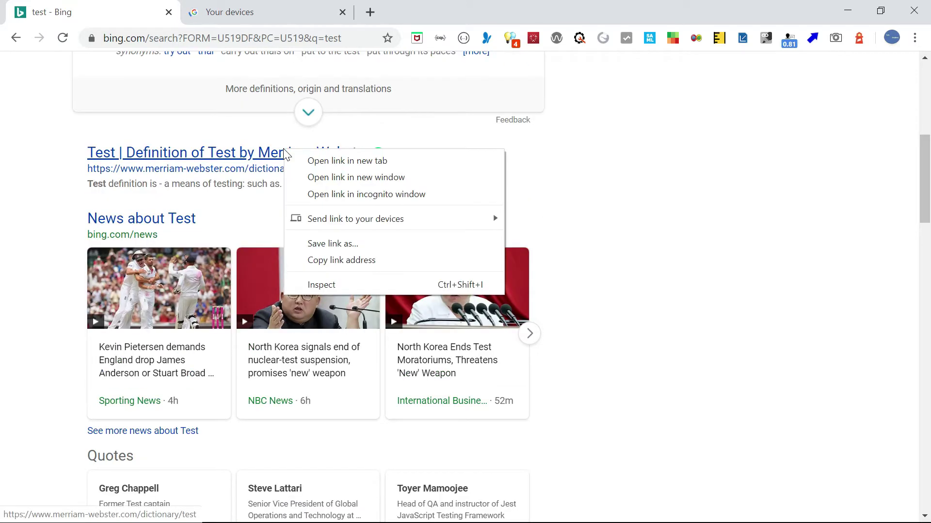
{"action": "mouse_move", "coordinate": [380, 225]}
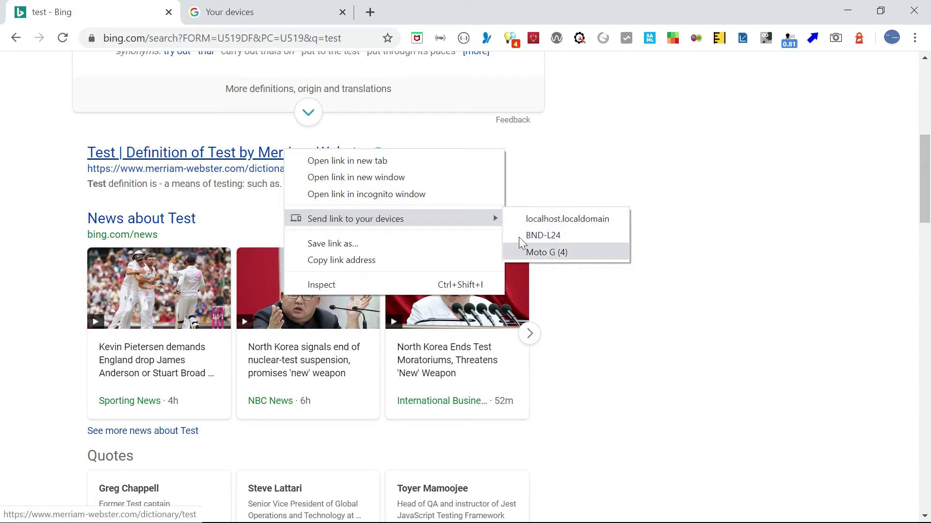
{"action": "left_click", "coordinate": [612, 221]}
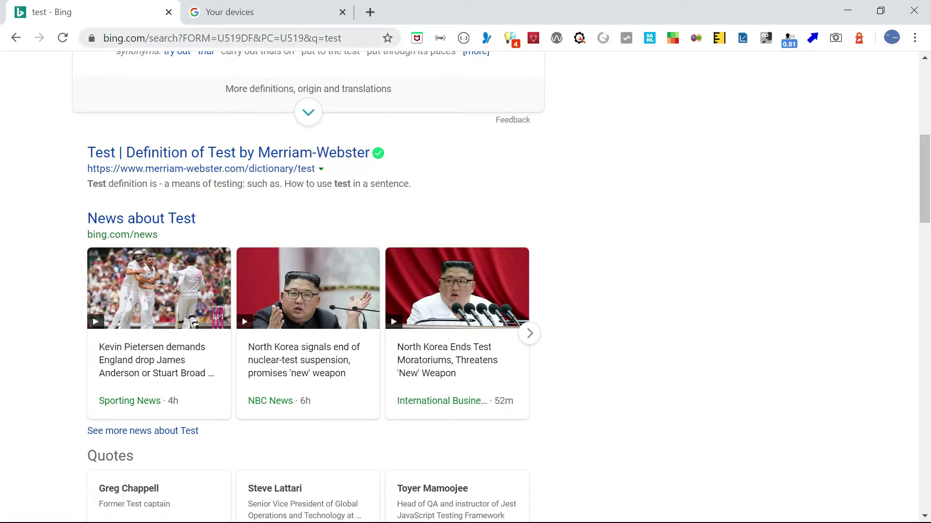
{"action": "left_click", "coordinate": [367, 44]}
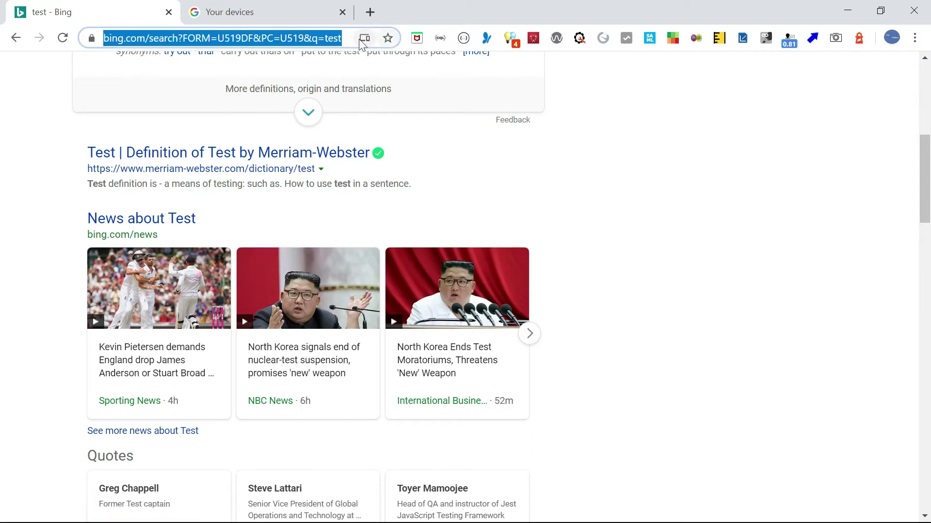
{"action": "left_click", "coordinate": [364, 39]}
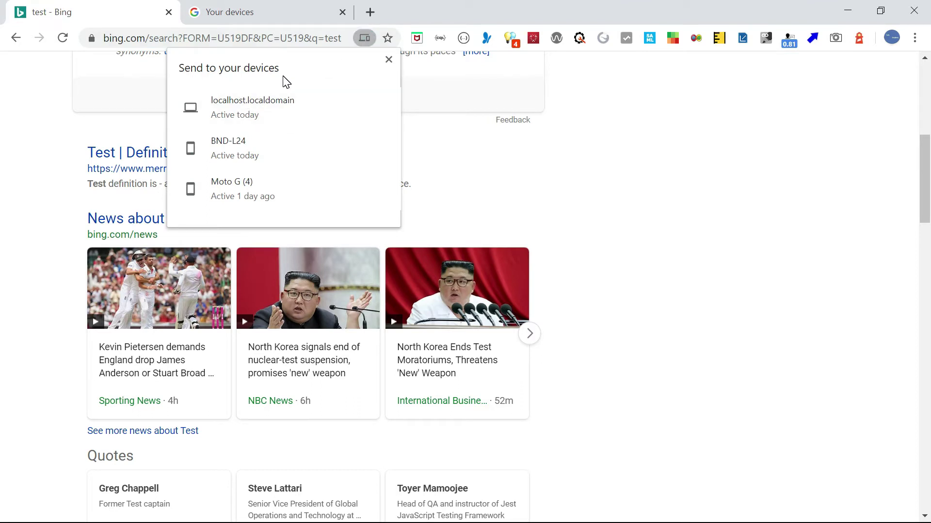
{"action": "left_click", "coordinate": [678, 111]}
{"action": "right_click", "coordinate": [664, 204]}
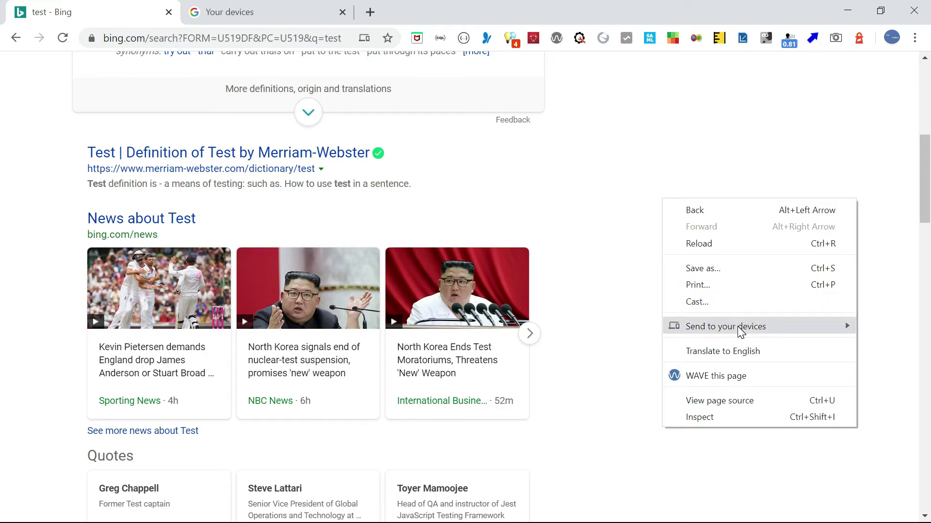
{"action": "mouse_move", "coordinate": [740, 332]}
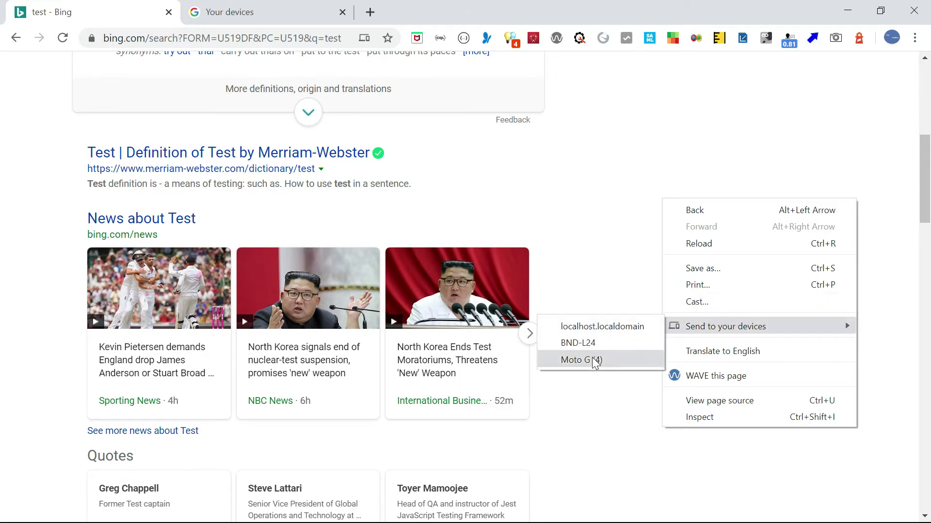
{"action": "left_click", "coordinate": [615, 202]}
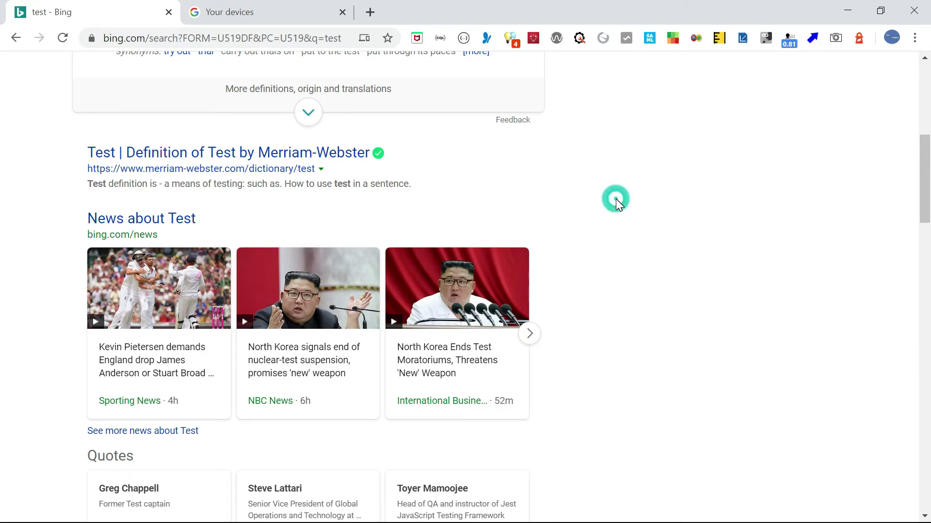
Send the 'test - Bing' tab to localhost.localdomain from the tab's context menu.
{"action": "right_click", "coordinate": [92, 21]}
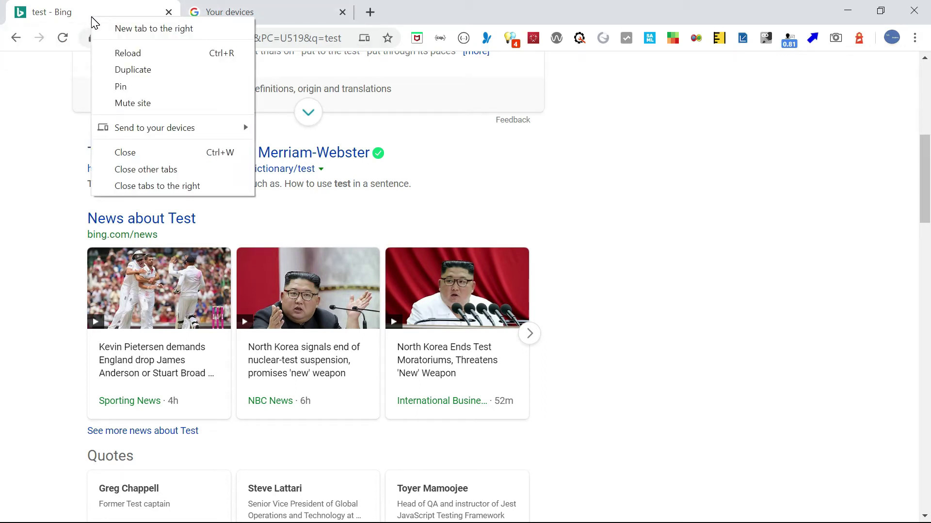
{"action": "mouse_move", "coordinate": [168, 140]}
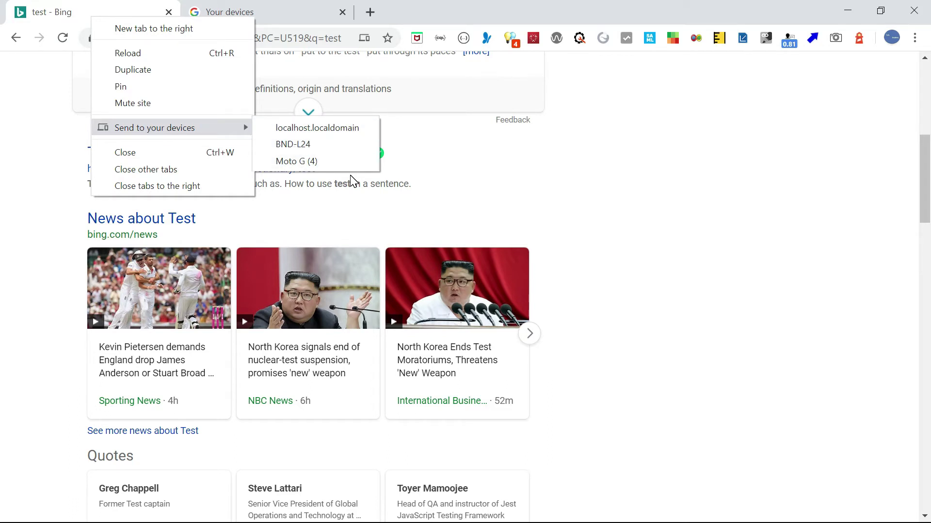
{"action": "left_click", "coordinate": [609, 183]}
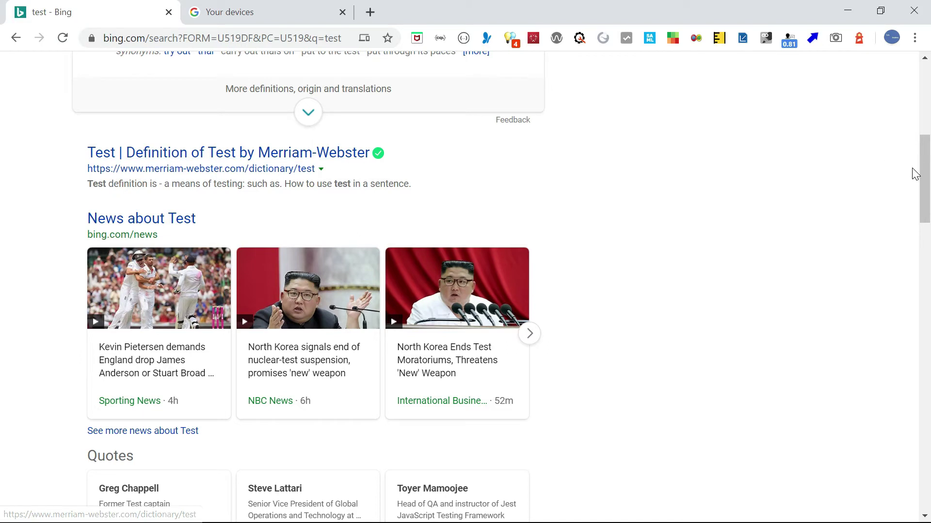
{"action": "right_click", "coordinate": [112, 23]}
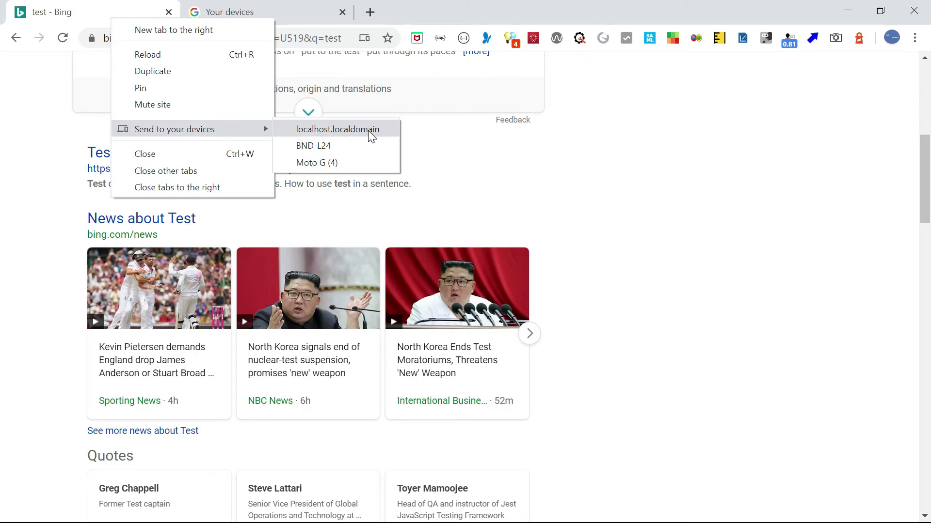
{"action": "left_click", "coordinate": [329, 130]}
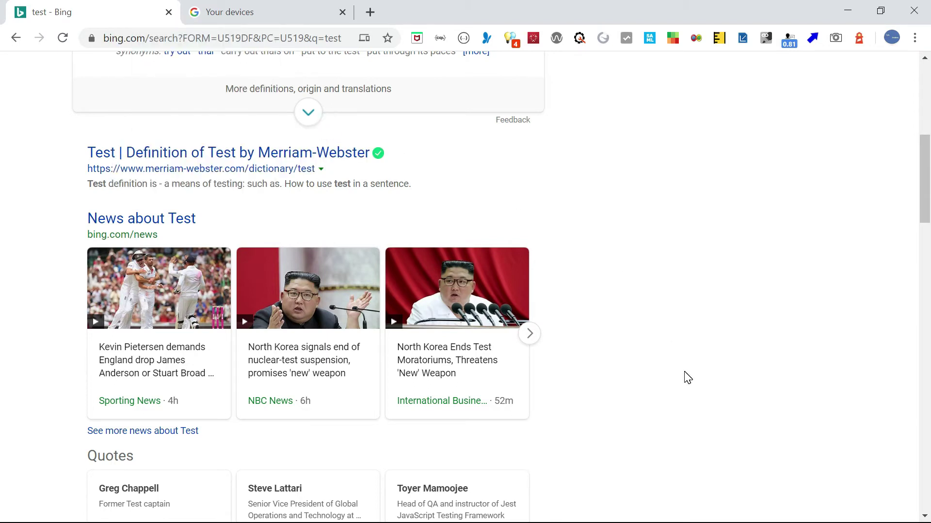
Send the page to localhost.localdomain again using the address-bar send icon.
{"action": "scroll", "coordinate": [812, 382], "scroll_direction": "up", "scroll_amount": 8}
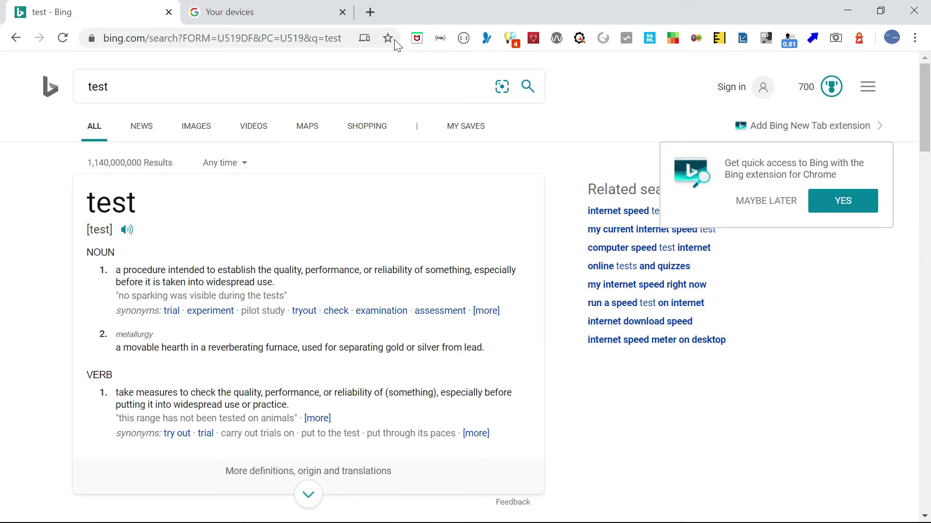
{"action": "left_click", "coordinate": [363, 42]}
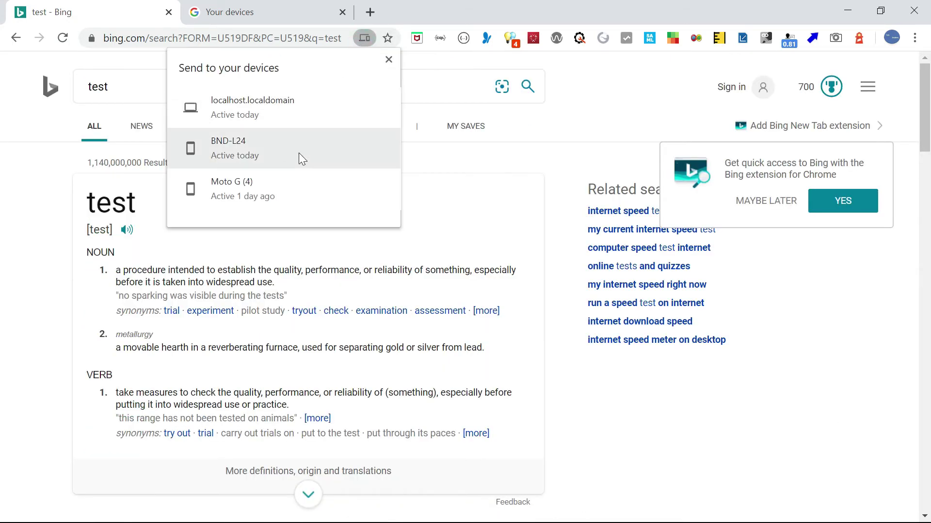
{"action": "left_click", "coordinate": [273, 107]}
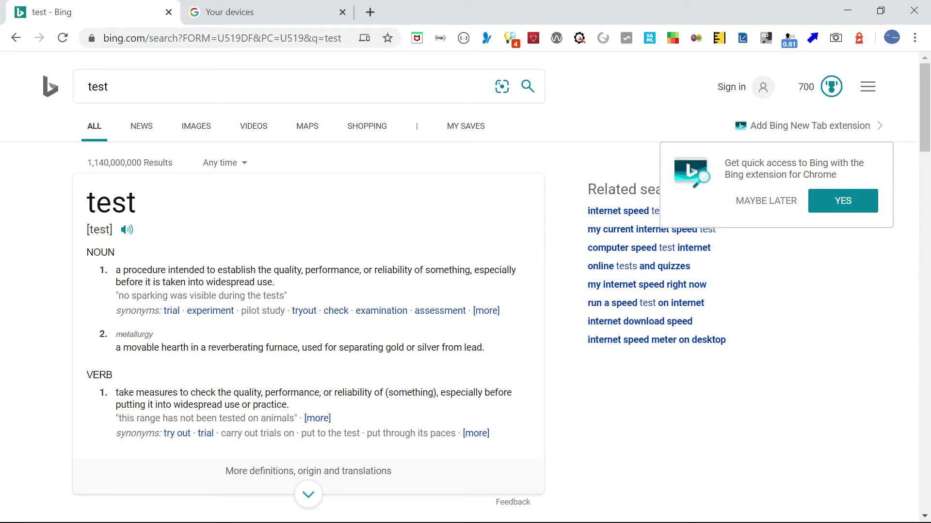
Switch to the RHEL8 virtual machine and unlock its session with the account password.
{"action": "key", "text": "alt+Tab"}
{"action": "key", "text": "alt+Tab"}
{"action": "key", "text": "alt+Tab"}
{"action": "key", "text": "alt+Tab"}
{"action": "key", "text": "alt+Tab"}
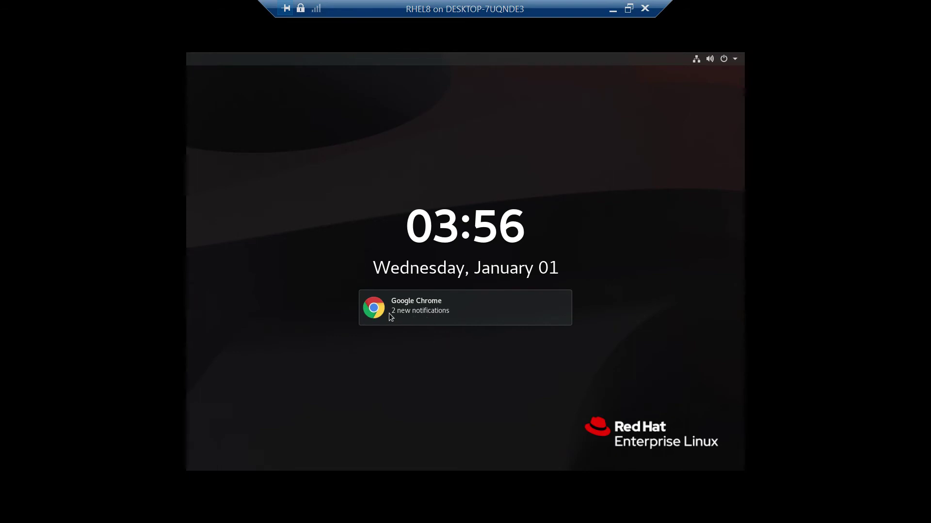
{"action": "left_click", "coordinate": [499, 249]}
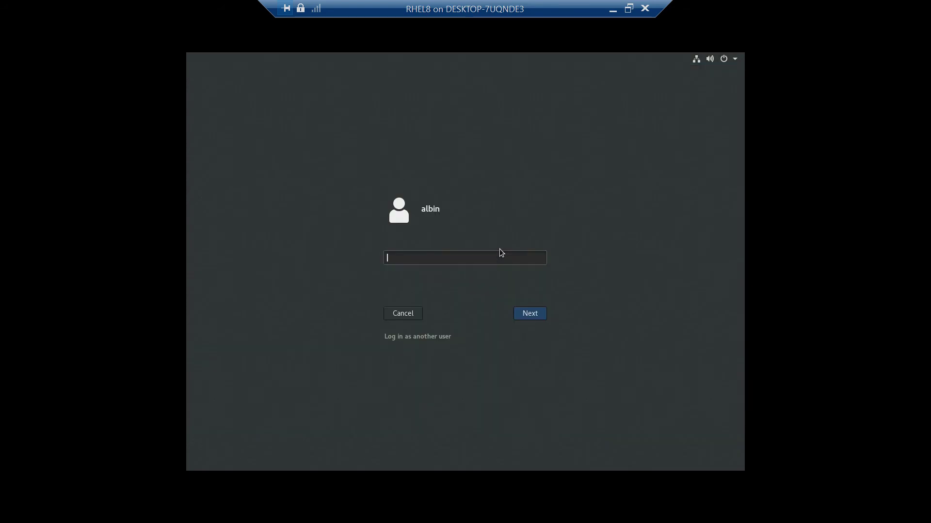
{"action": "type", "text": "••"}
{"action": "type", "text": "*****"}
{"action": "key", "text": "Return"}
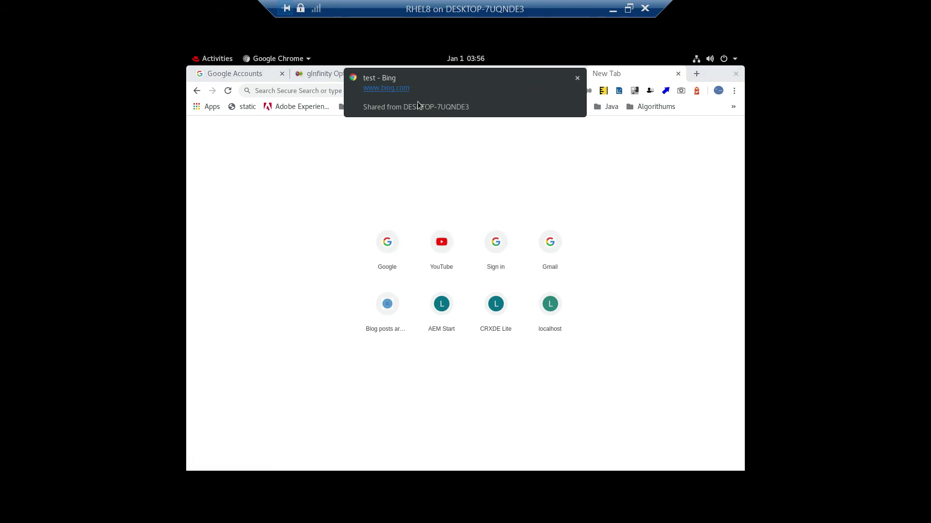
Open the shared 'test - Bing' page from the notification, then exit full screen and minimise the VM.
{"action": "left_click", "coordinate": [441, 98]}
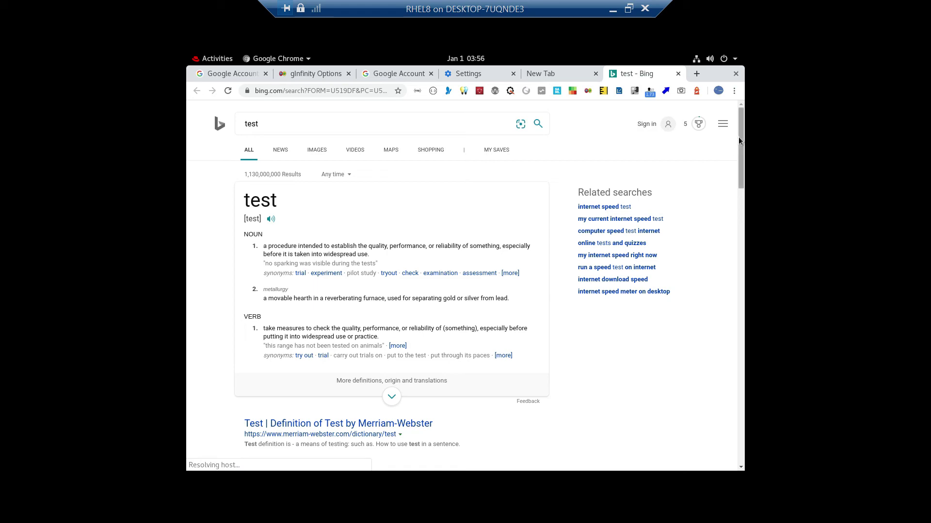
{"action": "left_click_drag", "start_coordinate": [738, 136], "coordinate": [749, 205]}
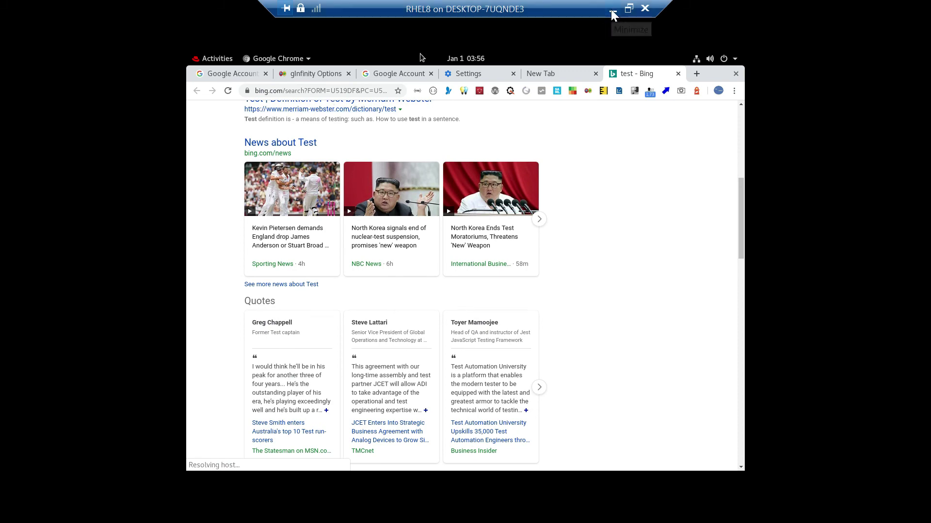
{"action": "left_click", "coordinate": [629, 9]}
{"action": "left_click", "coordinate": [795, 19]}
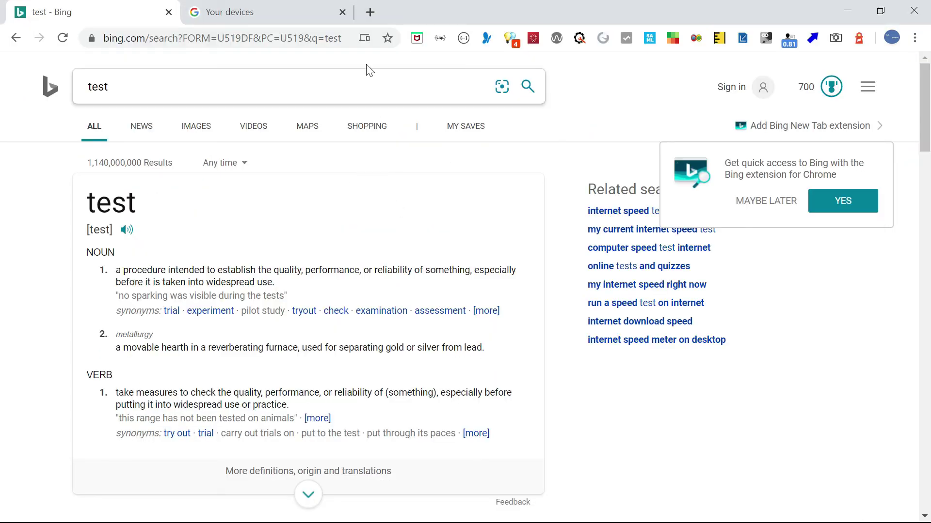
Send the Bing 'test' page to the BND-L24 phone from the address-bar send icon.
{"action": "left_click", "coordinate": [364, 41]}
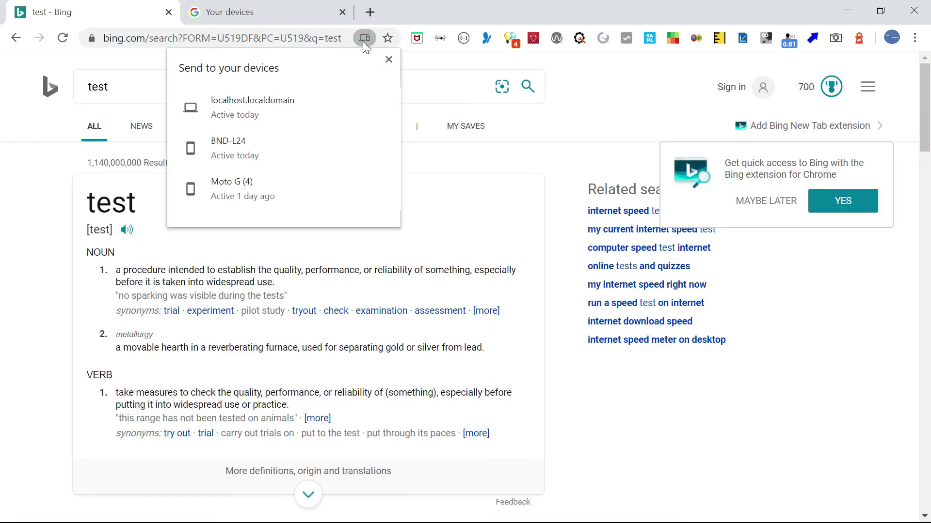
{"action": "left_click", "coordinate": [301, 159]}
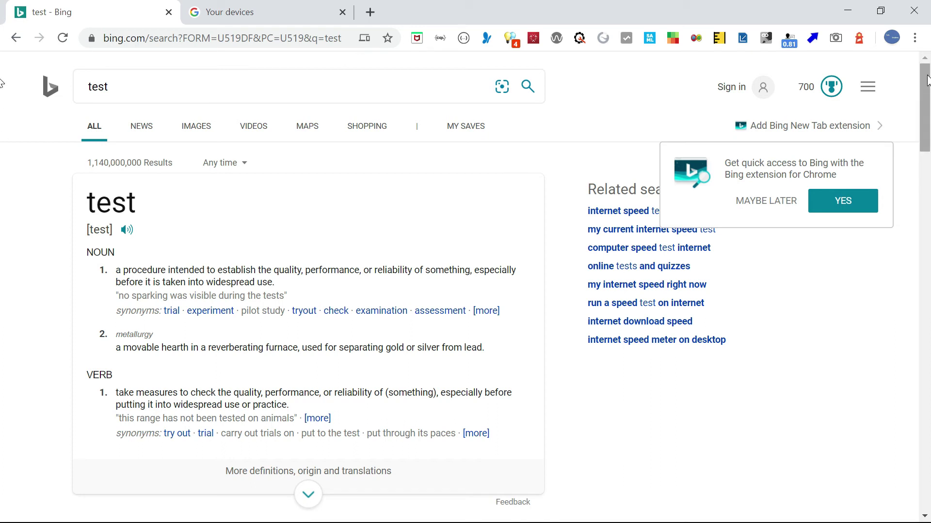
{"action": "left_click_drag", "start_coordinate": [927, 83], "coordinate": [927, 115]}
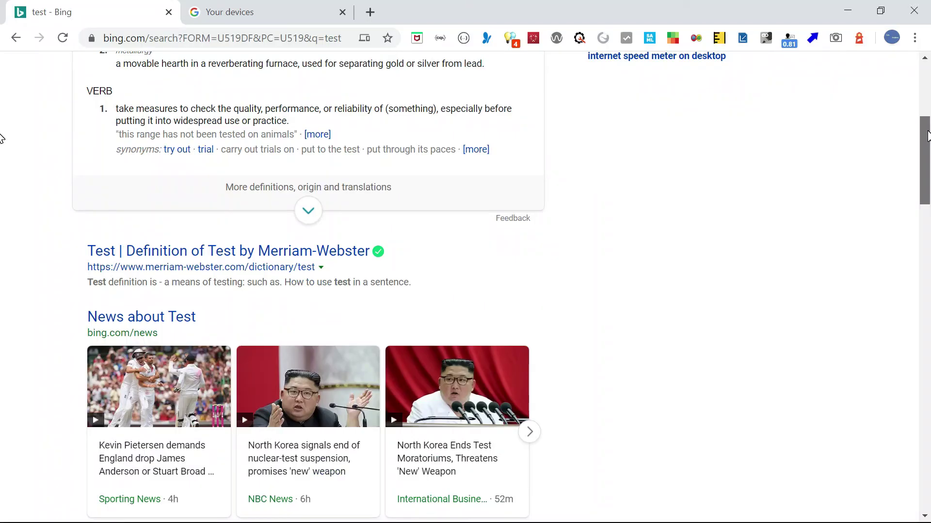
{"action": "scroll", "coordinate": [310, 286], "scroll_direction": "down", "scroll_amount": 12}
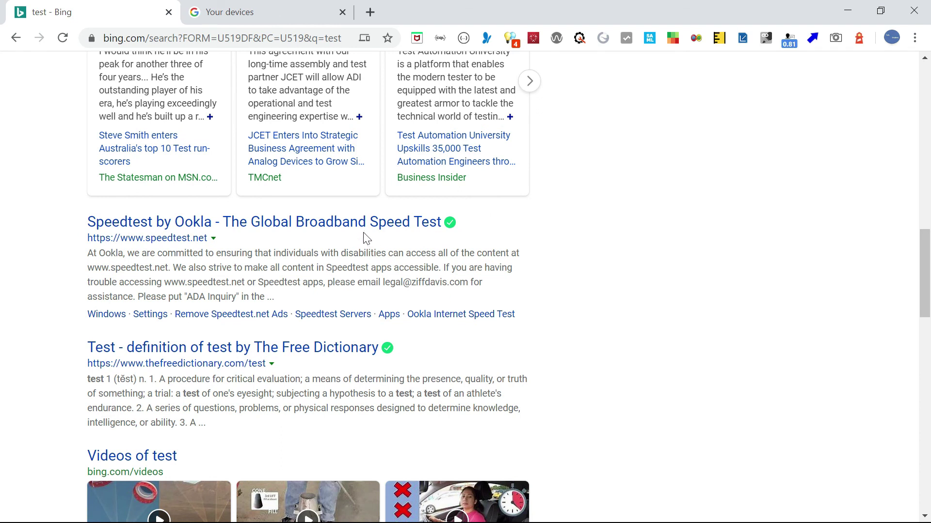
Send the Speedtest by Ookla result link to localhost.localdomain, then switch to the RHEL8 VM.
{"action": "right_click", "coordinate": [351, 225]}
{"action": "mouse_move", "coordinate": [433, 297]}
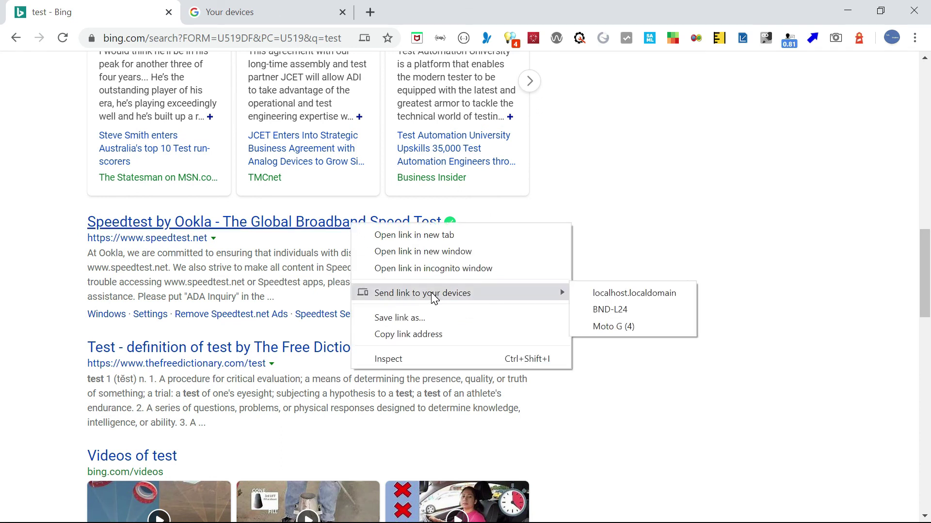
{"action": "left_click", "coordinate": [639, 295]}
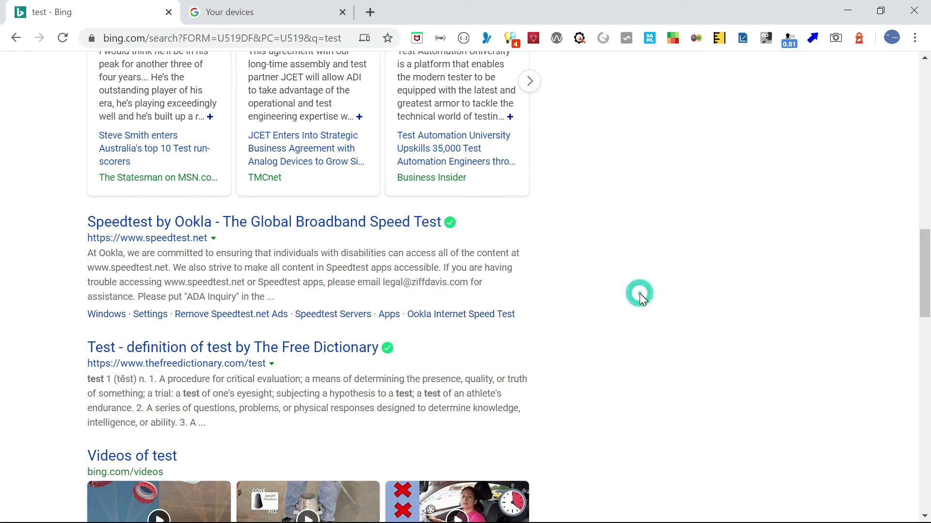
{"action": "left_click_drag", "start_coordinate": [924, 312], "coordinate": [925, 395]}
{"action": "key", "text": "alt+Tab"}
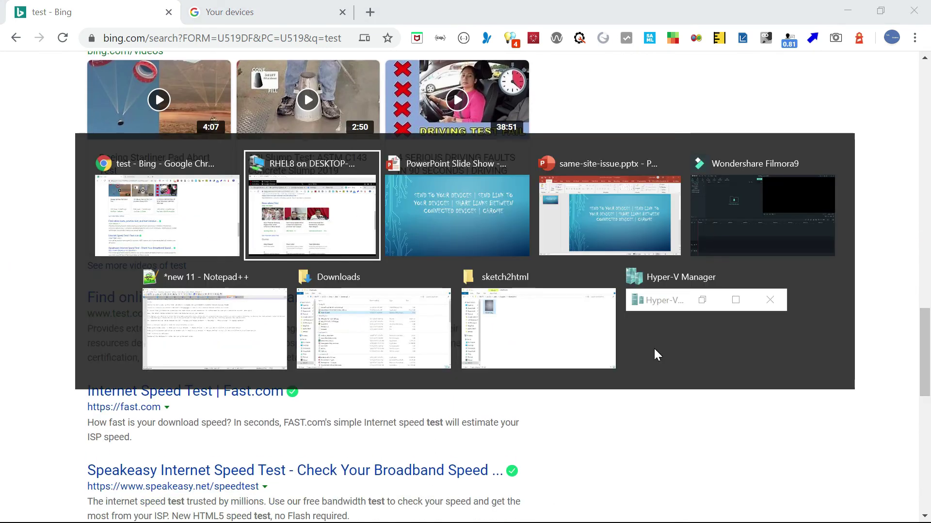